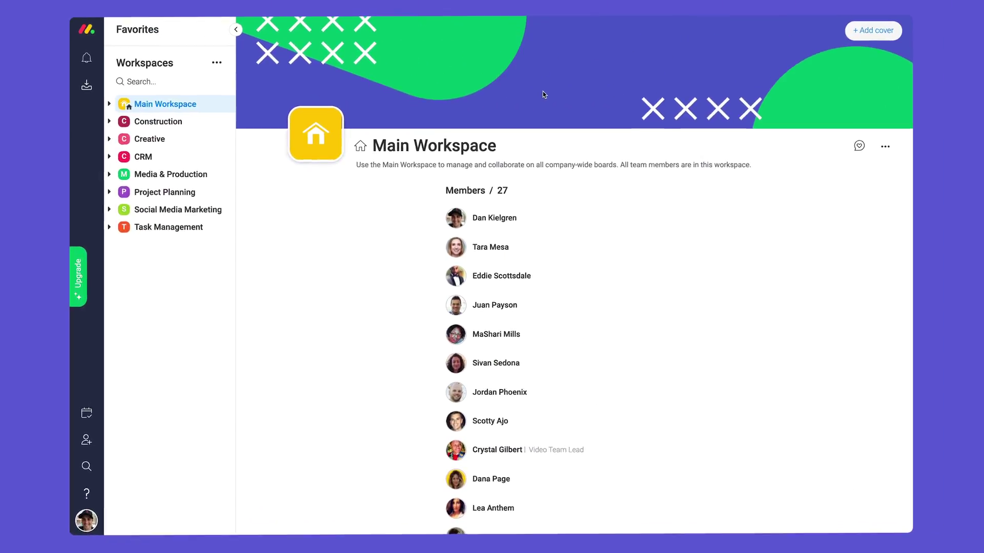
- Create a new board in the Main Workspace from the Contact Us Form template
click(226, 106)
mouse_move(350, 201)
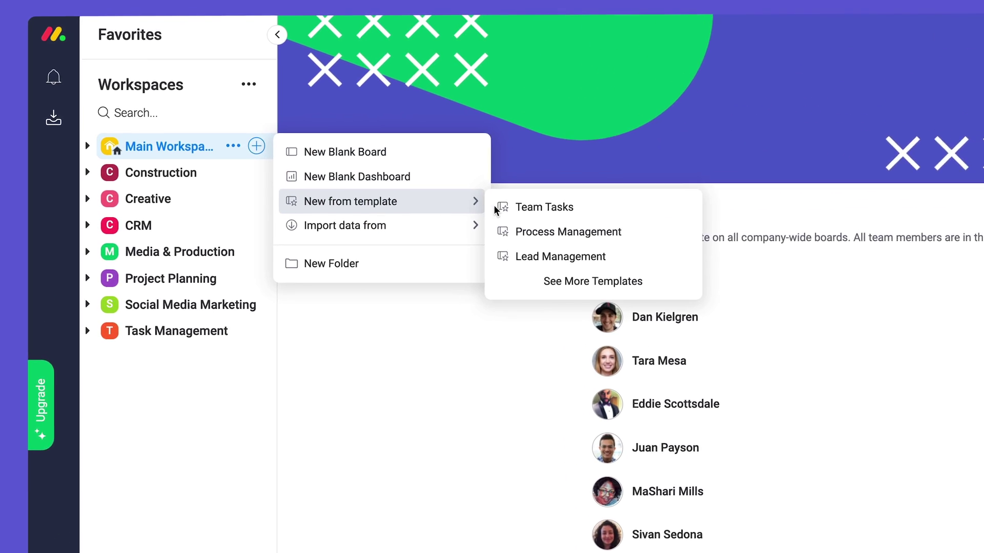
click(684, 301)
text(L)
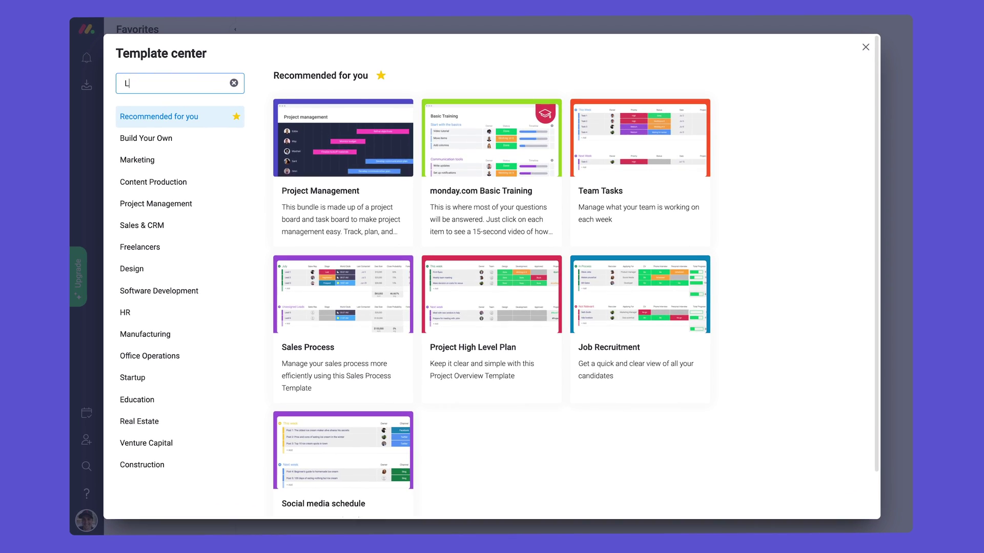
text(ead)
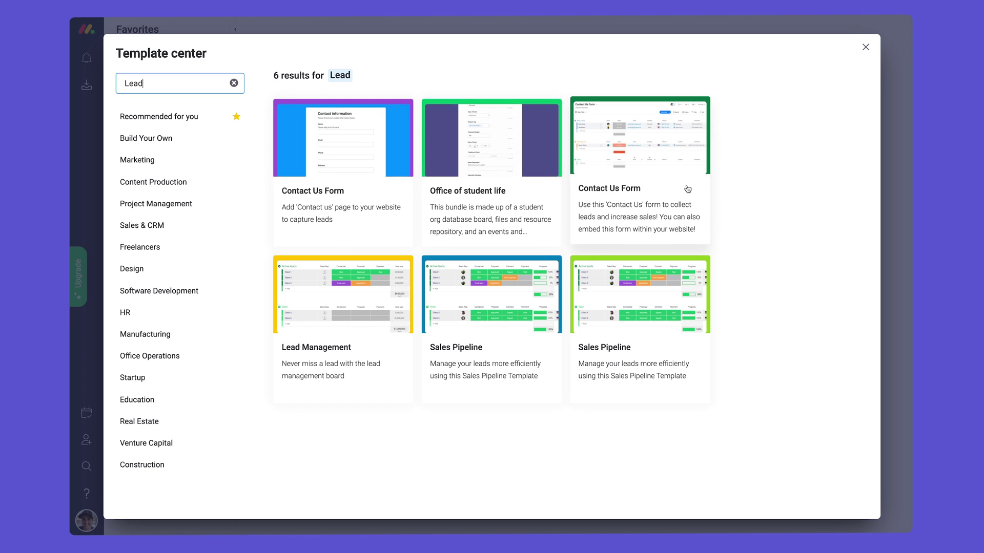
click(687, 189)
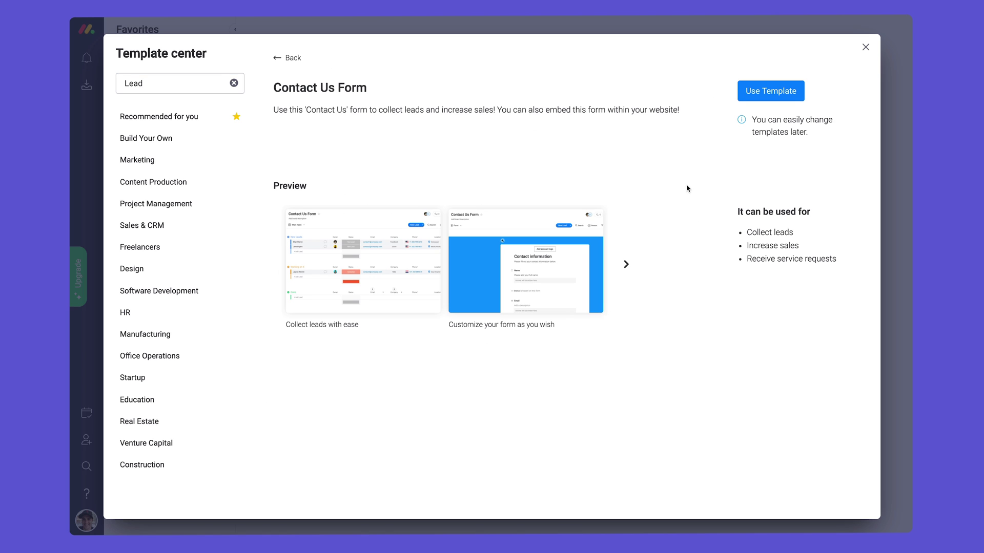
click(796, 101)
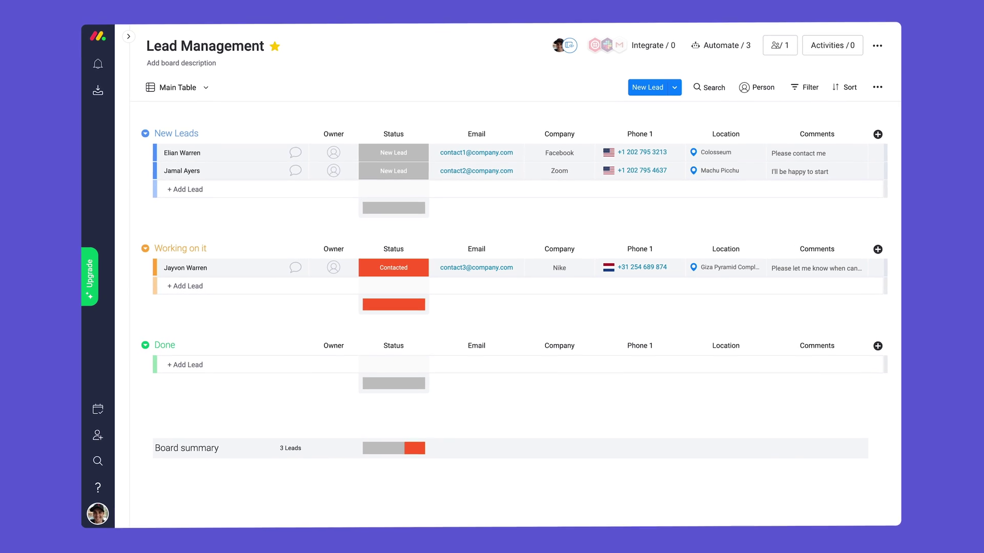
- Rename the groups to Qualified (green) and Unqualified (crimson)
click(171, 248)
text(Qualified)
click(155, 347)
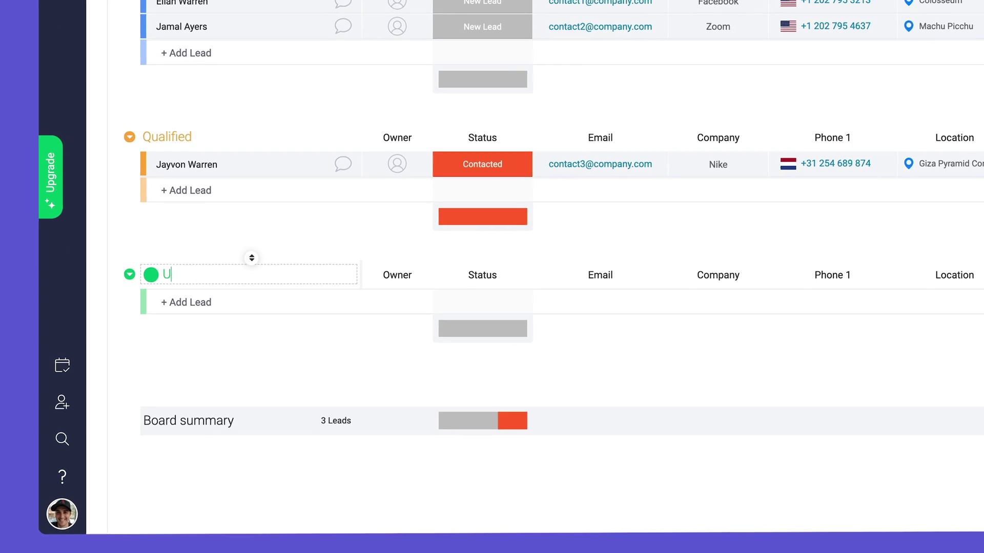
text(Unqualified)
click(151, 347)
click(239, 287)
click(145, 79)
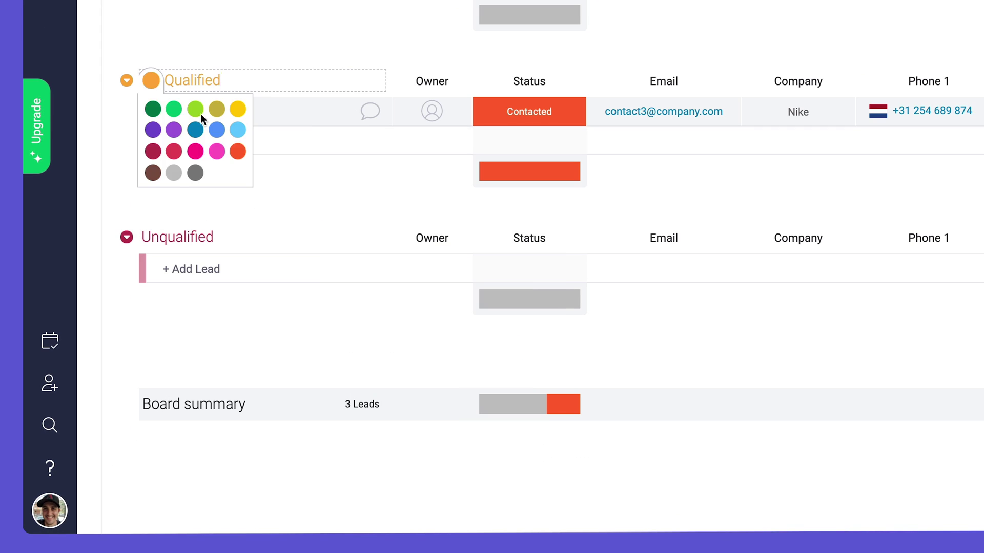
click(174, 105)
- Edit the Contacted status label and bring up the list of board views
click(494, 116)
click(529, 484)
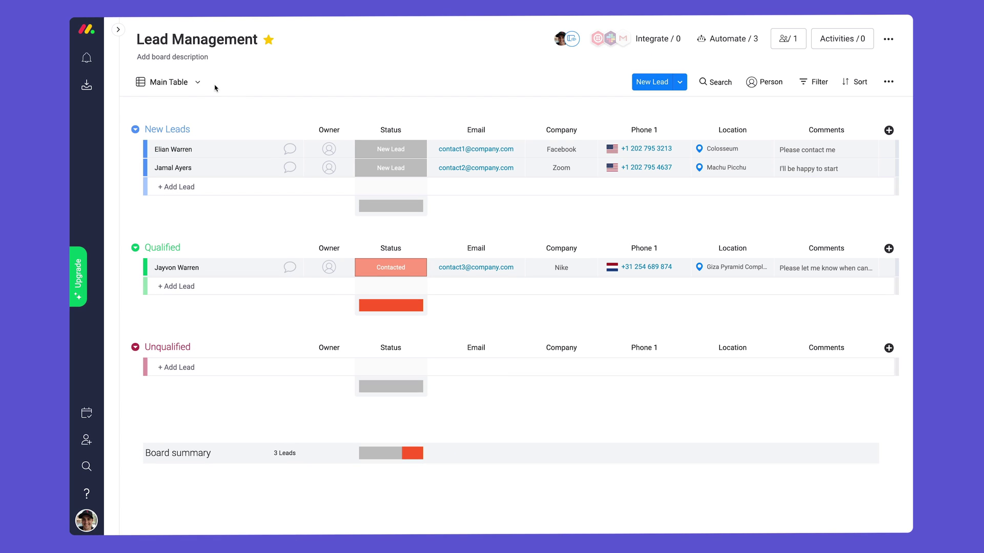
click(199, 84)
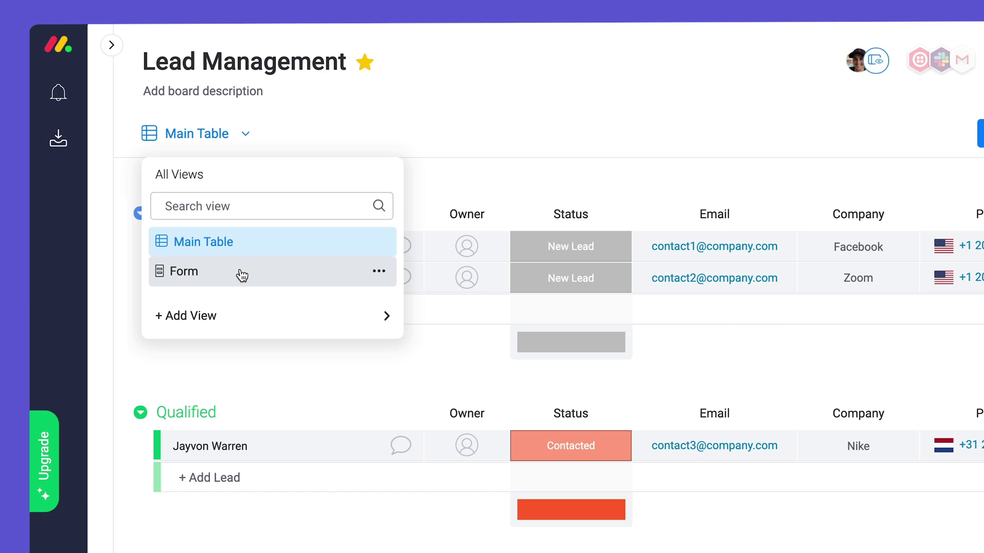
- In Form view, retitle Name to 'Your name', hide Status, and bring up Share form
click(194, 166)
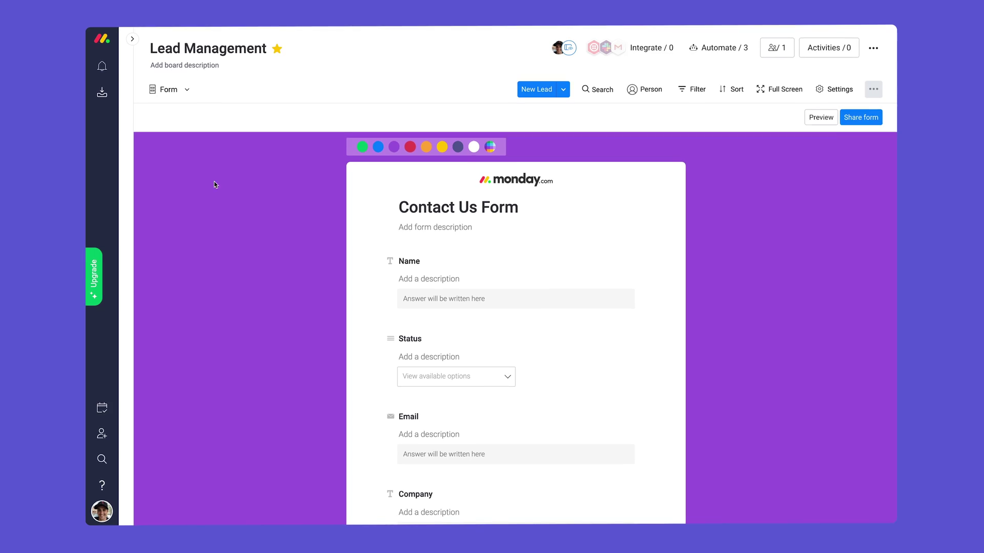
click(409, 261)
text(Your n)
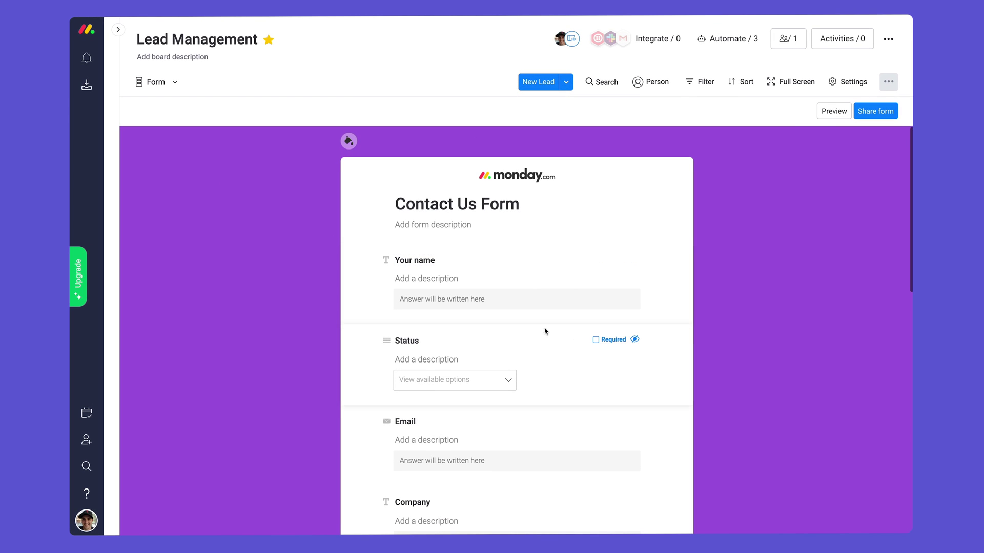
click(635, 339)
click(888, 110)
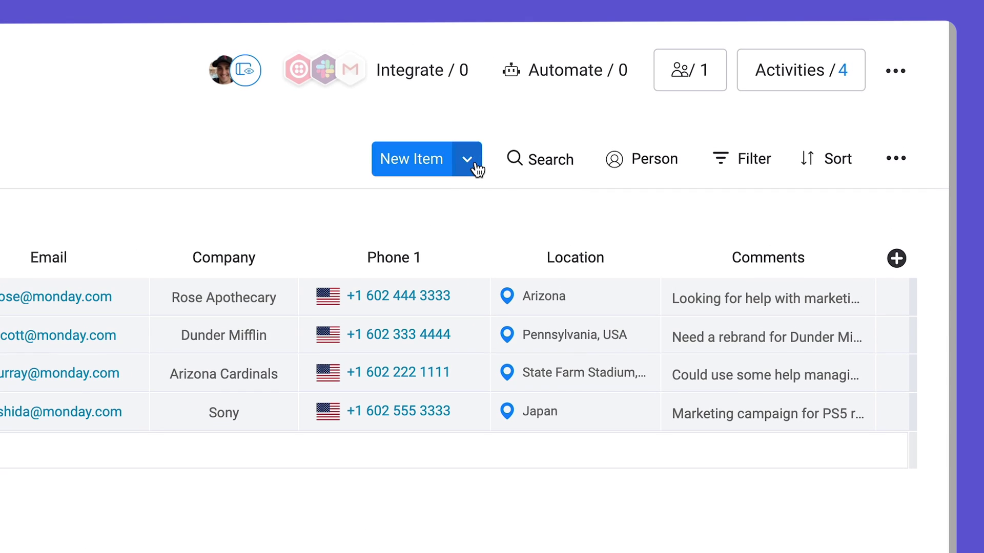
click(476, 169)
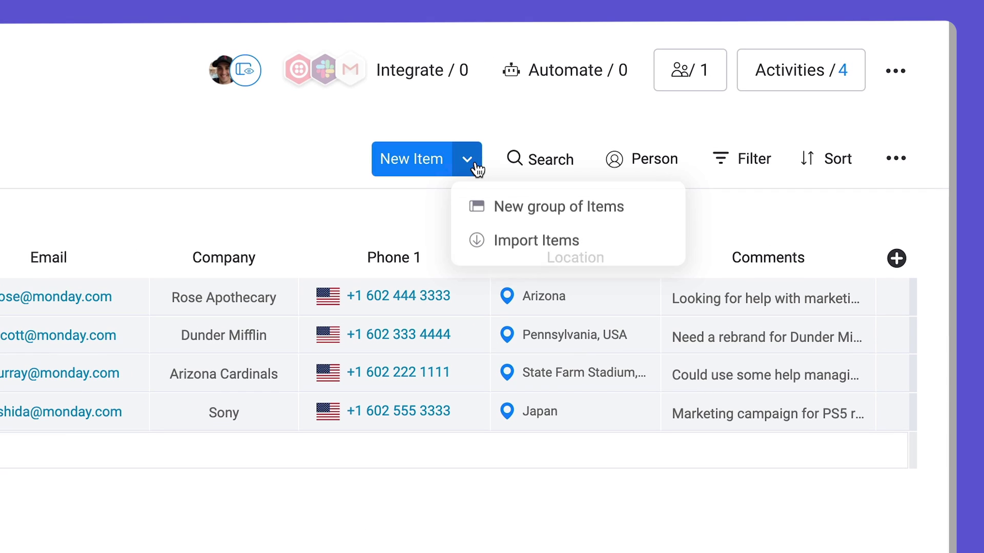
click(601, 246)
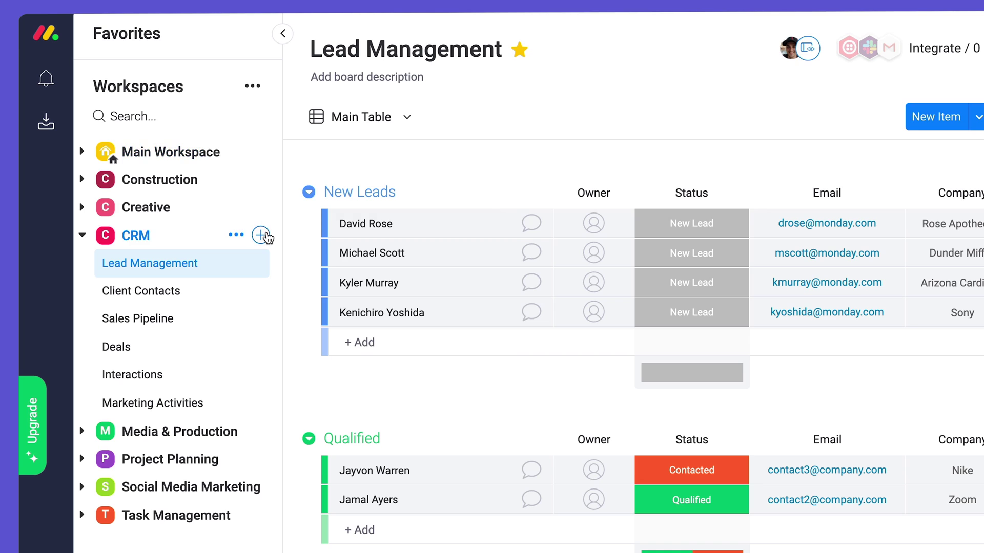
click(260, 234)
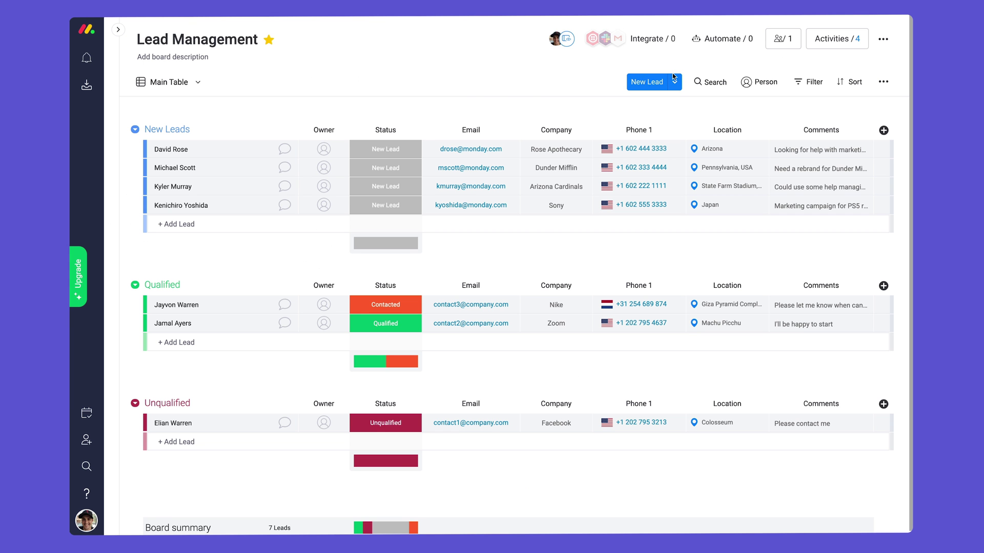
- Add the 'When a new item is created, notify Me' automation and check the new-lead alert
click(713, 44)
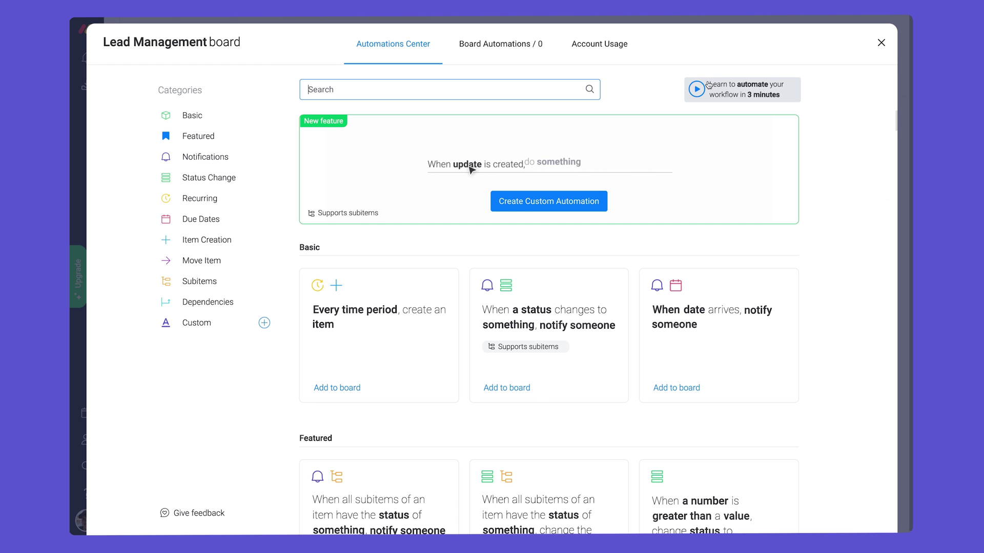
scroll(234, 156, down, 2)
click(234, 157)
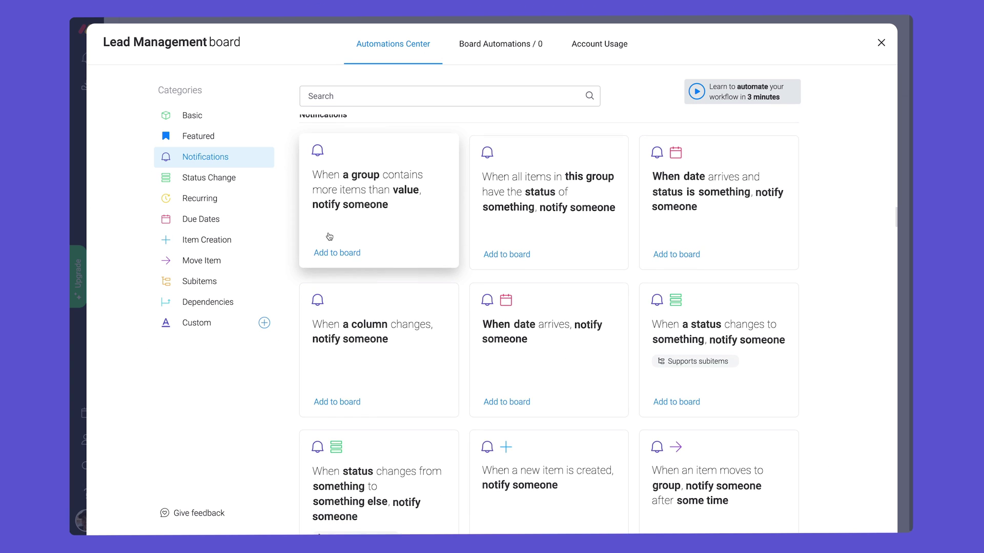
scroll(328, 237, down, 2)
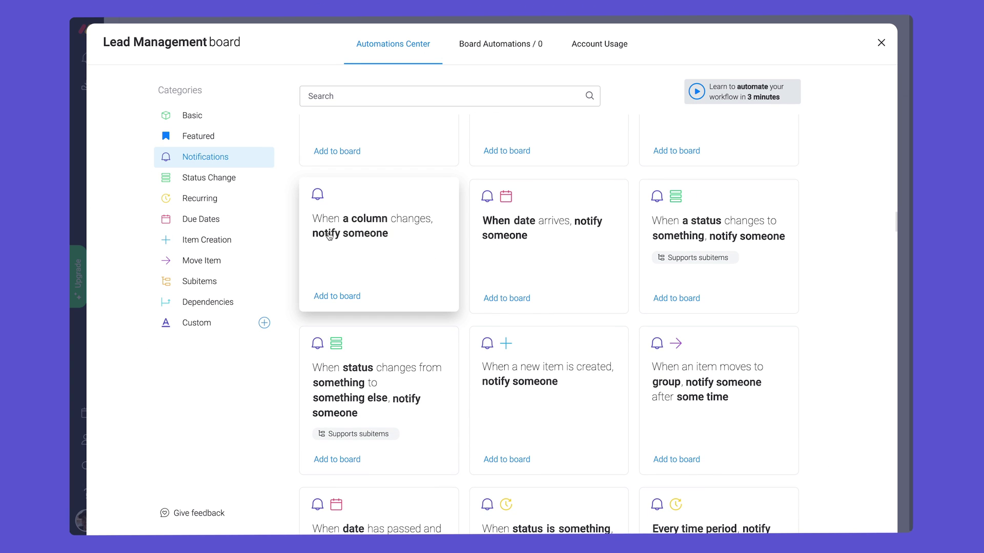
click(570, 382)
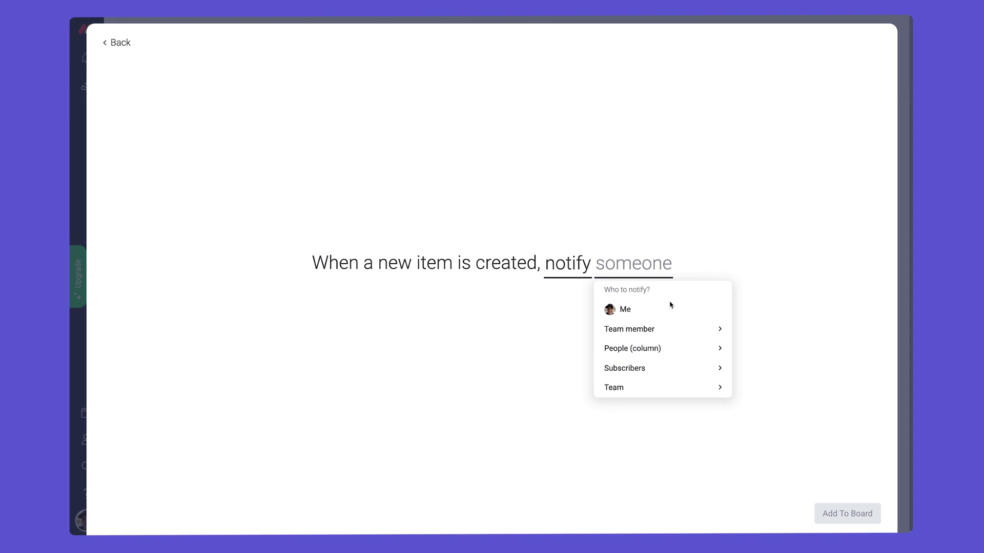
click(642, 313)
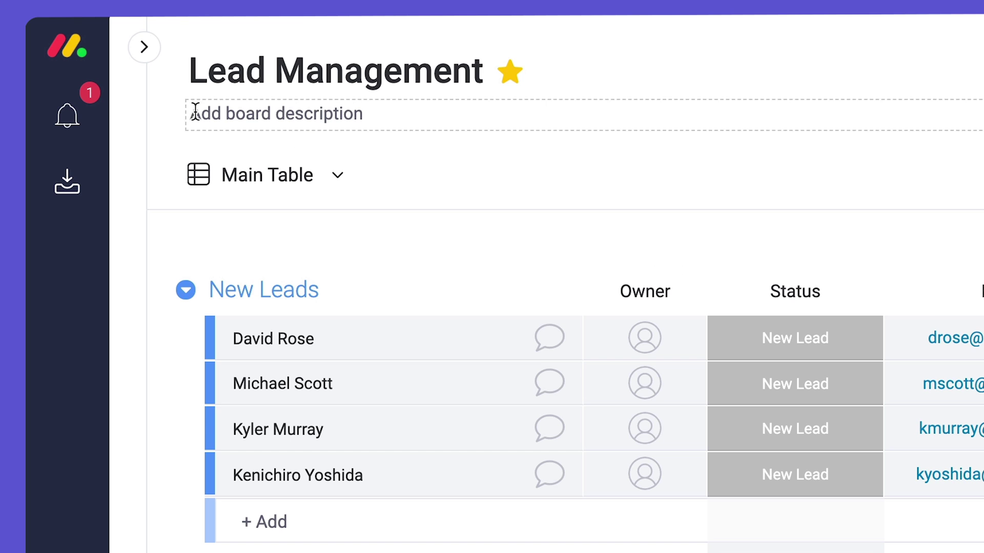
click(91, 114)
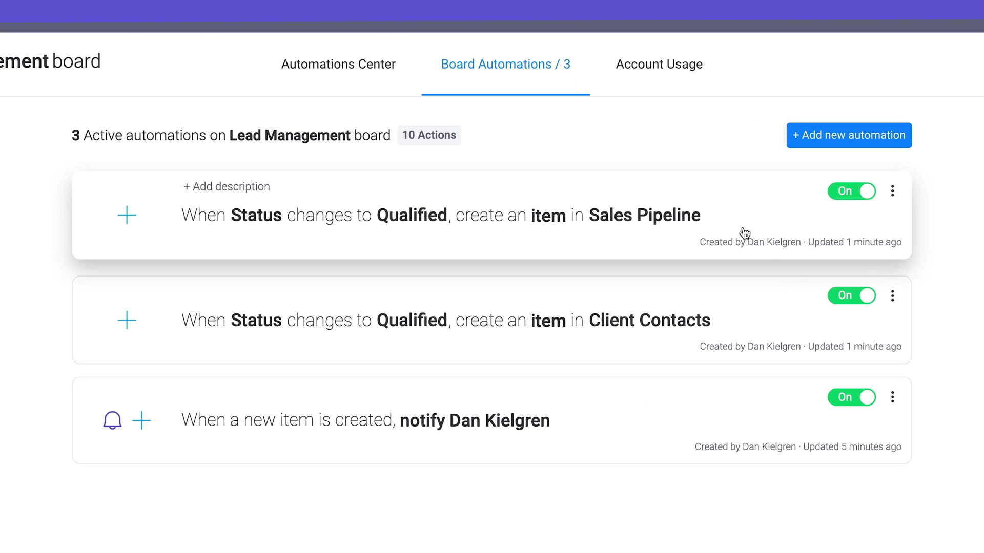
mouse_move(749, 321)
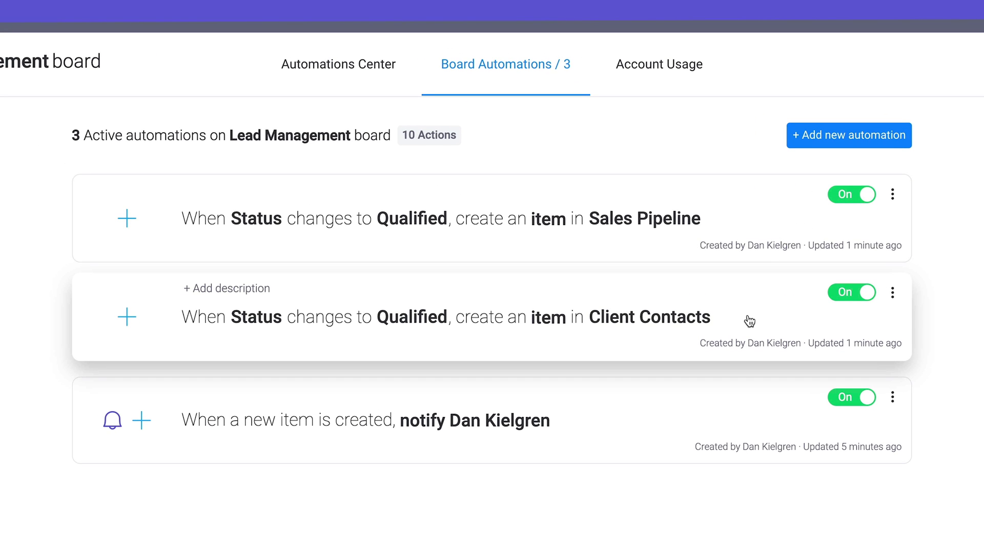
click(922, 45)
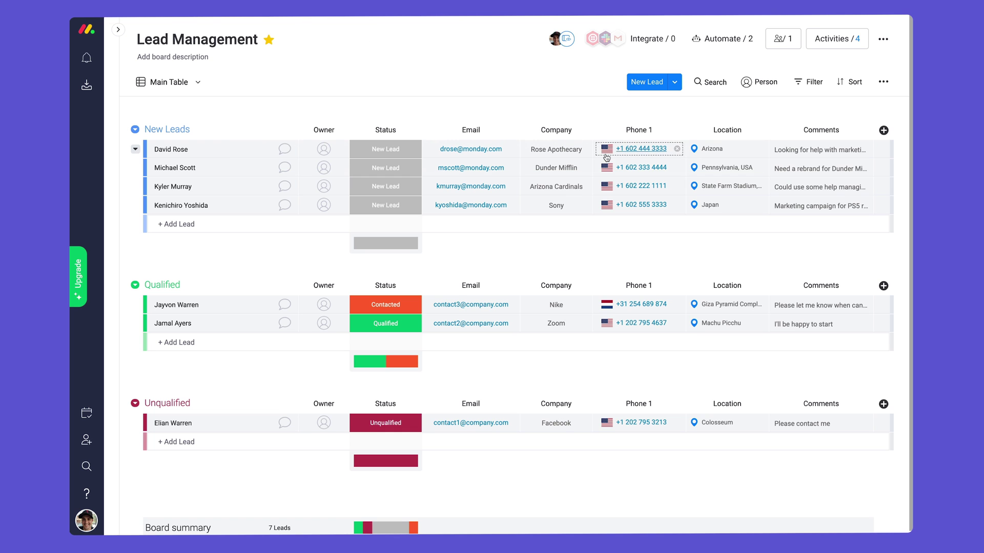
- Set the Rose Apothecary lead's status to Qualified
click(409, 154)
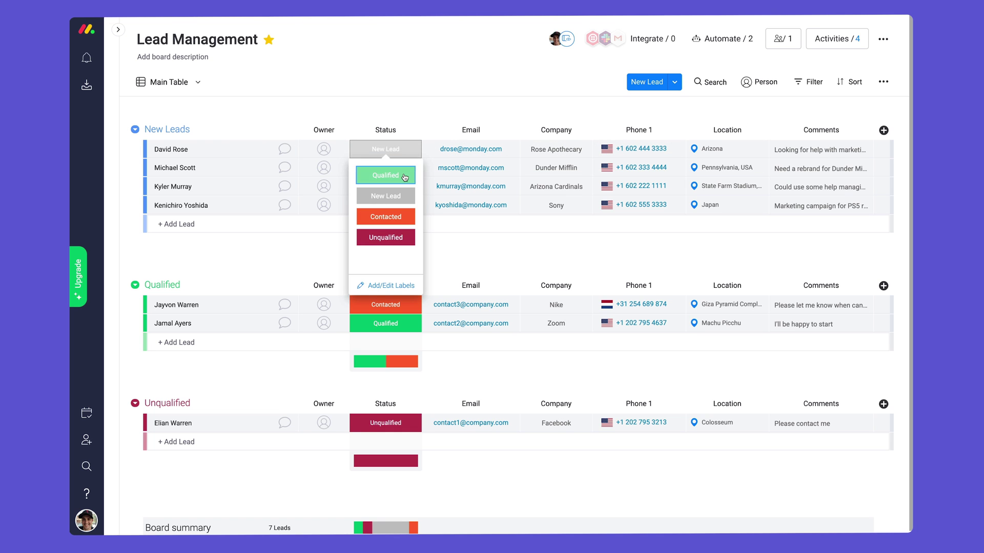
click(403, 177)
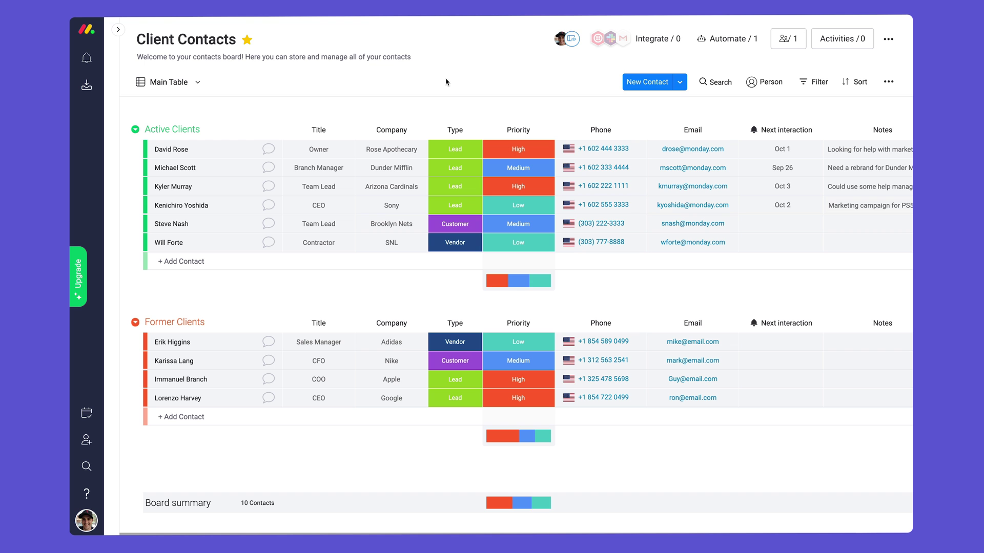
click(267, 149)
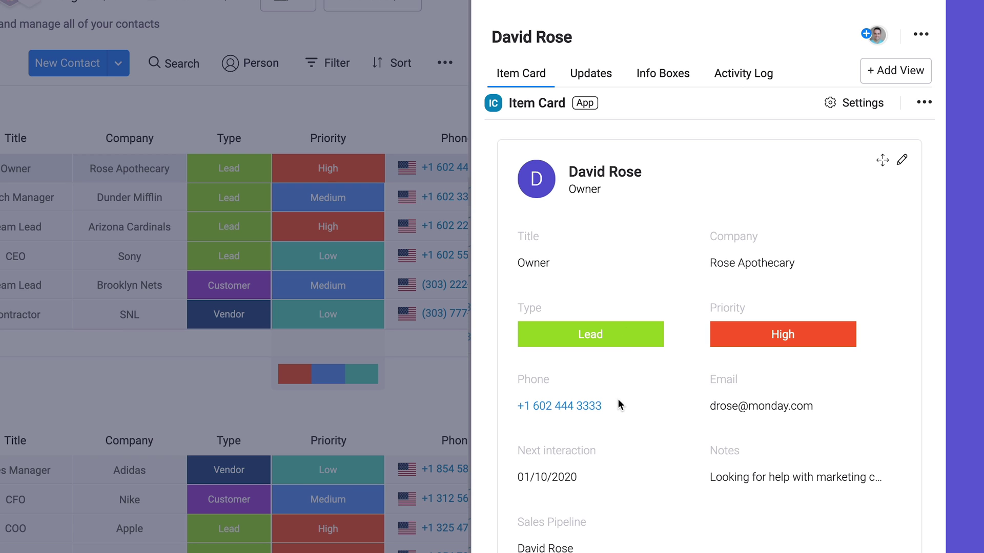
scroll(617, 399, down, 2)
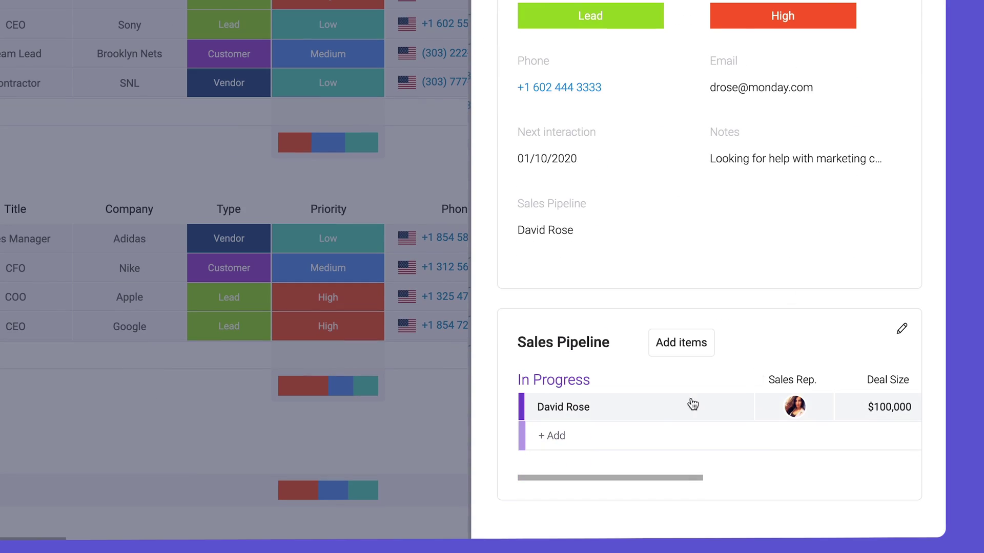
scroll(617, 417, right, 3)
scroll(618, 421, right, 3)
scroll(619, 420, right, 3)
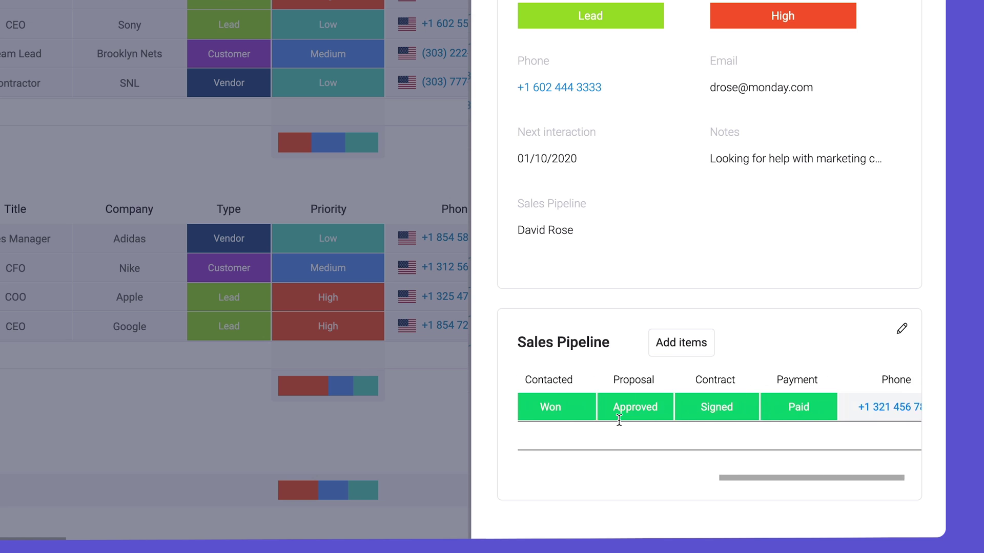
scroll(619, 420, right, 2)
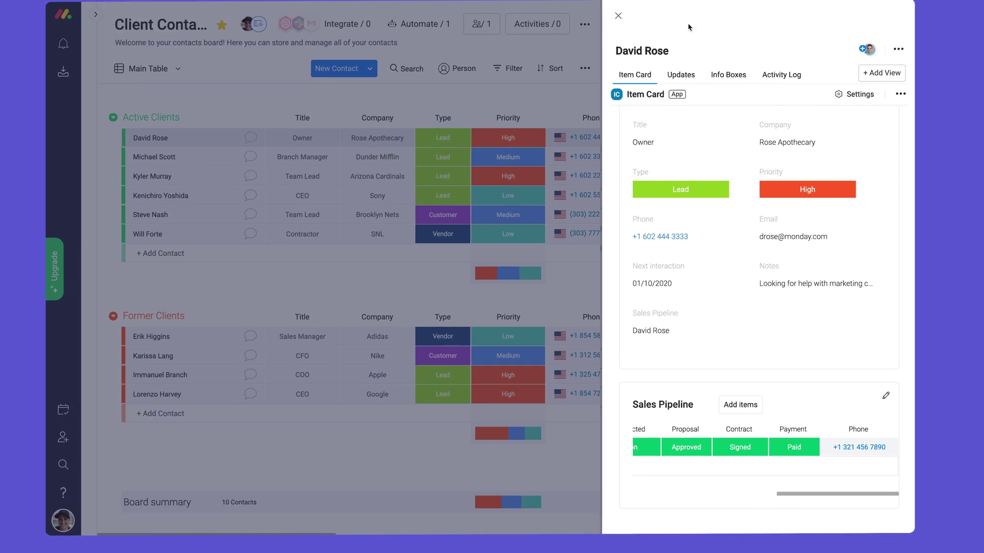
click(617, 15)
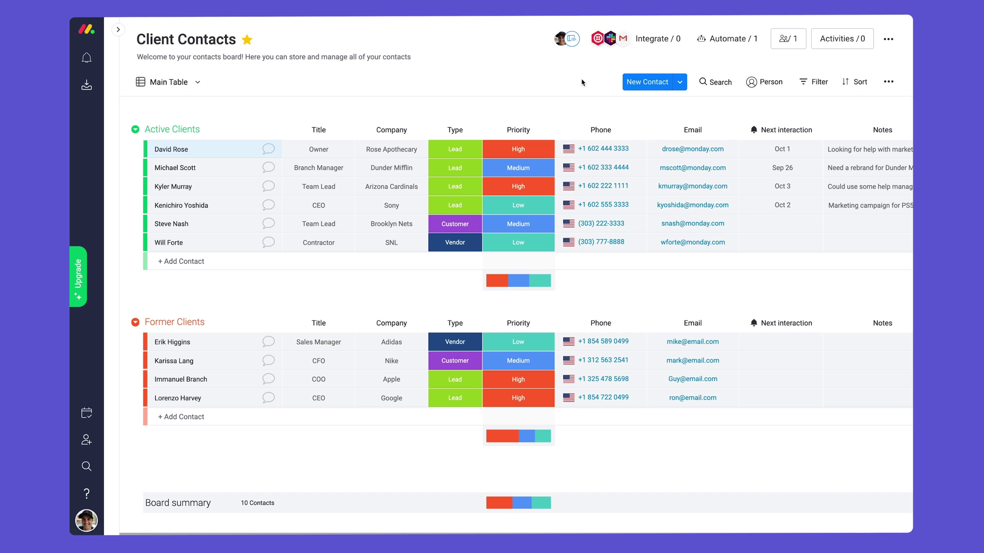
click(419, 131)
mouse_move(476, 339)
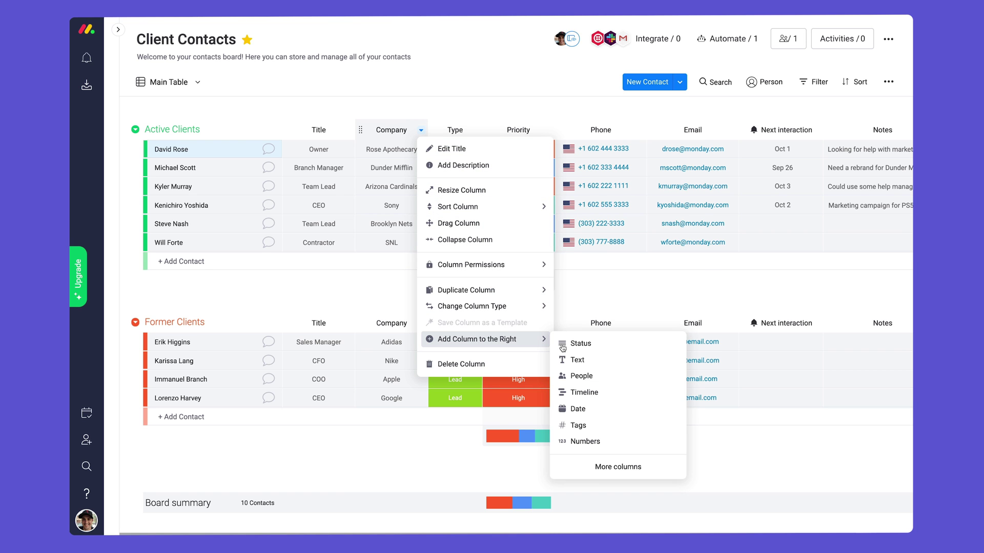
- Add a files column named Contracts to the right of Company
click(657, 469)
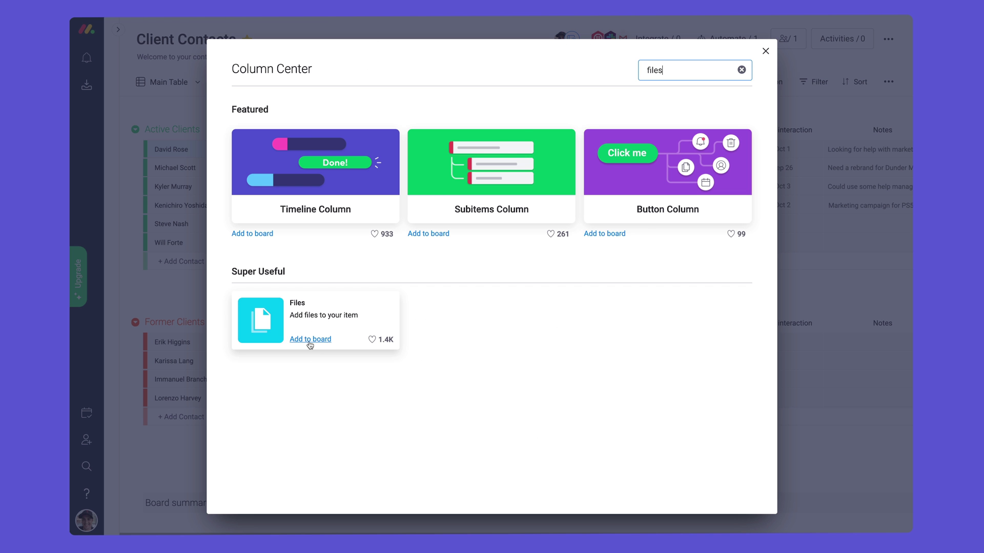
click(310, 339)
text(Contracts)
key(Return)
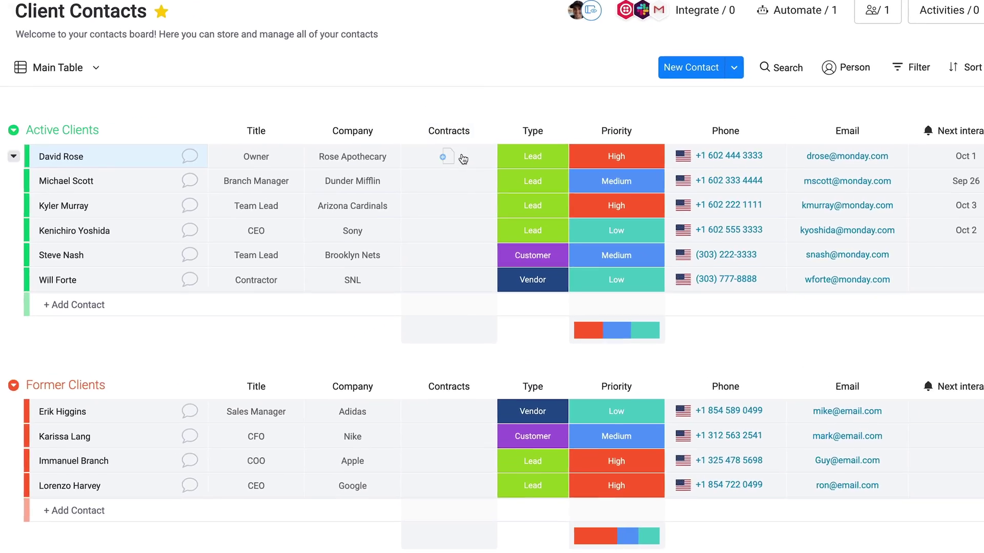
- Start uploading a contract PDF from the desktop into the first contact's Contracts cell
click(458, 149)
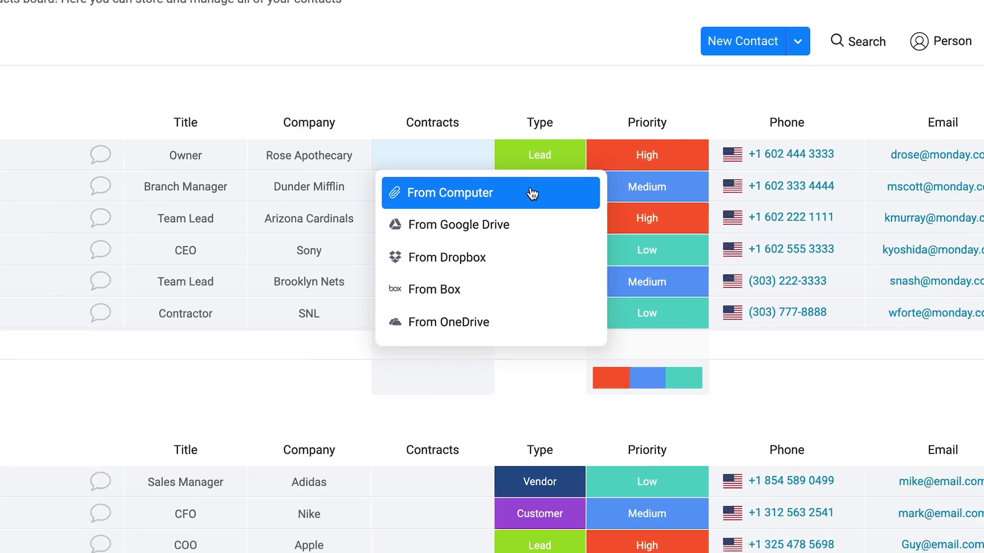
click(525, 176)
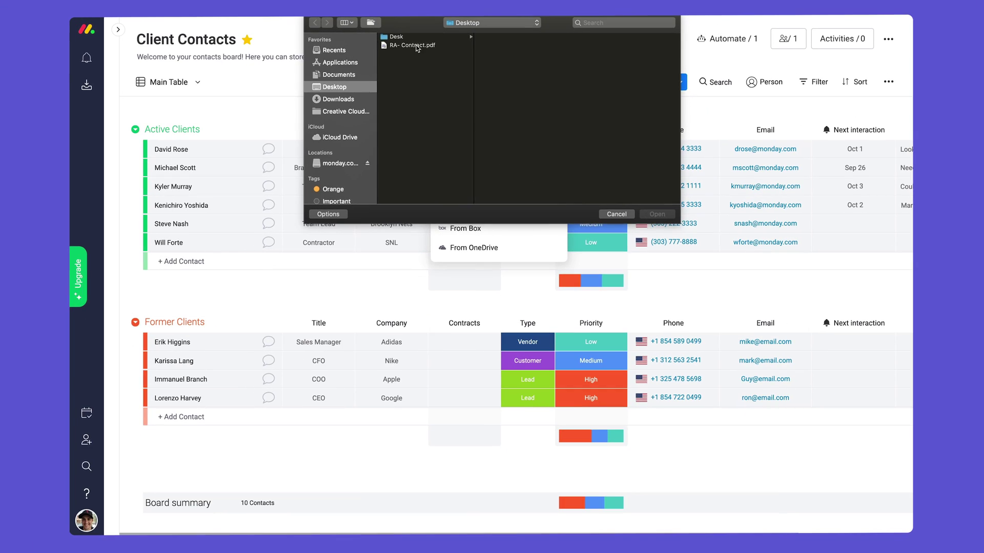
click(397, 30)
- Attach the contract PDF and link the first contact to its In Progress Sales Pipeline deal
click(679, 225)
scroll(474, 106, right, 5)
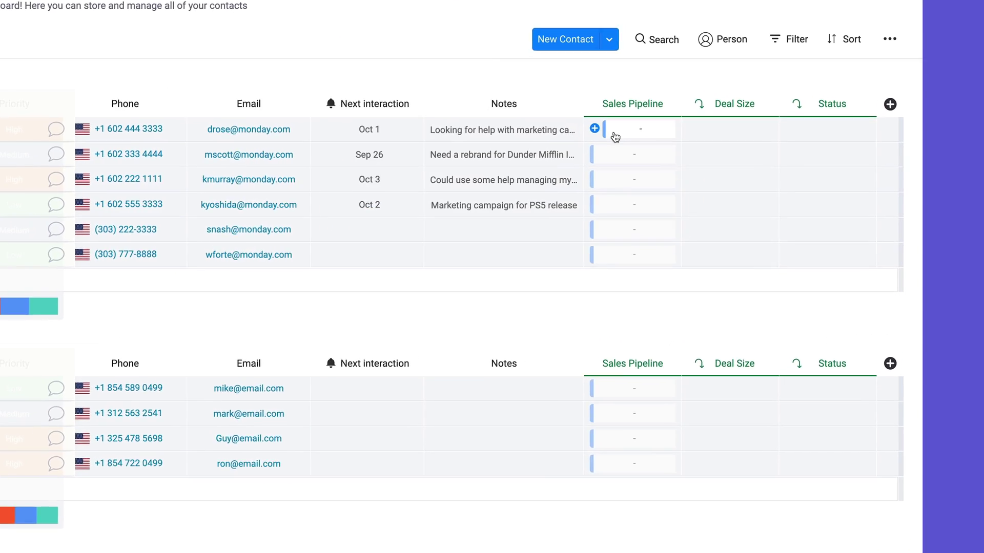
click(741, 150)
click(396, 311)
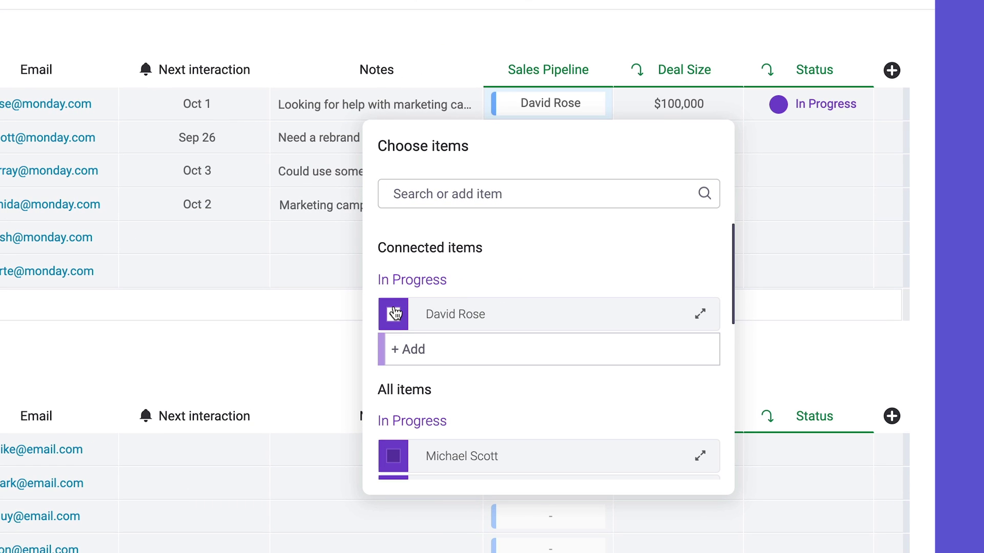
click(423, 44)
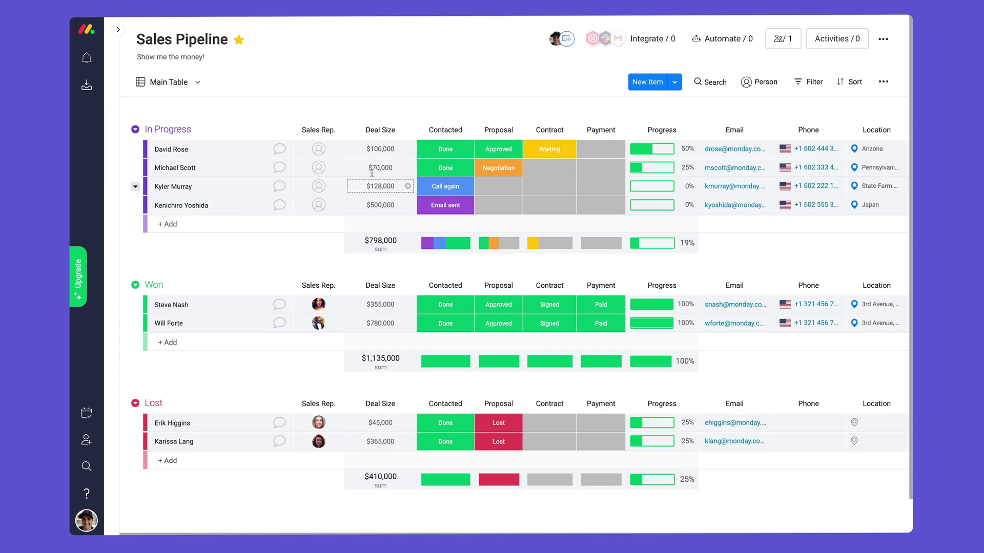
- Add the Gmail recipe that emails the client when Sales Rep. changes
click(647, 40)
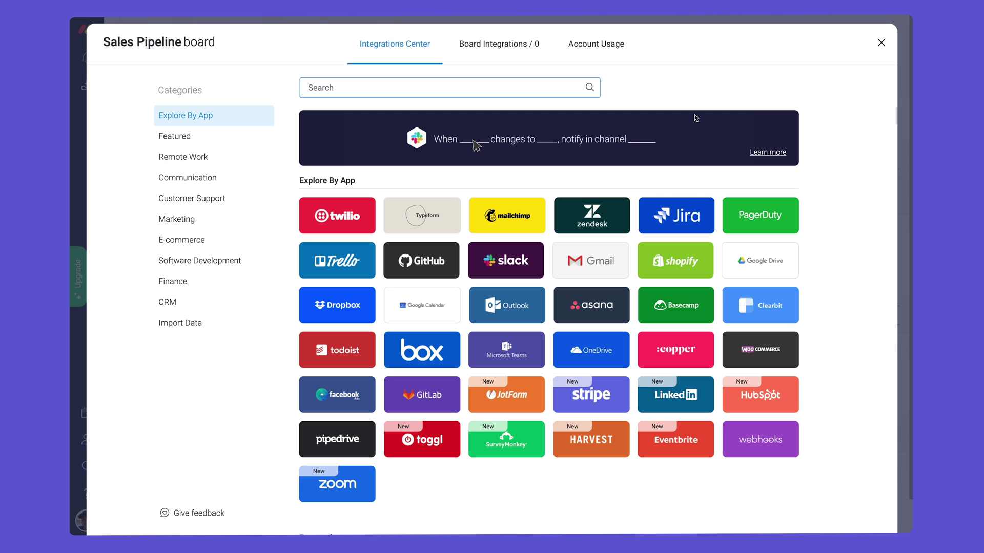
click(574, 279)
click(835, 424)
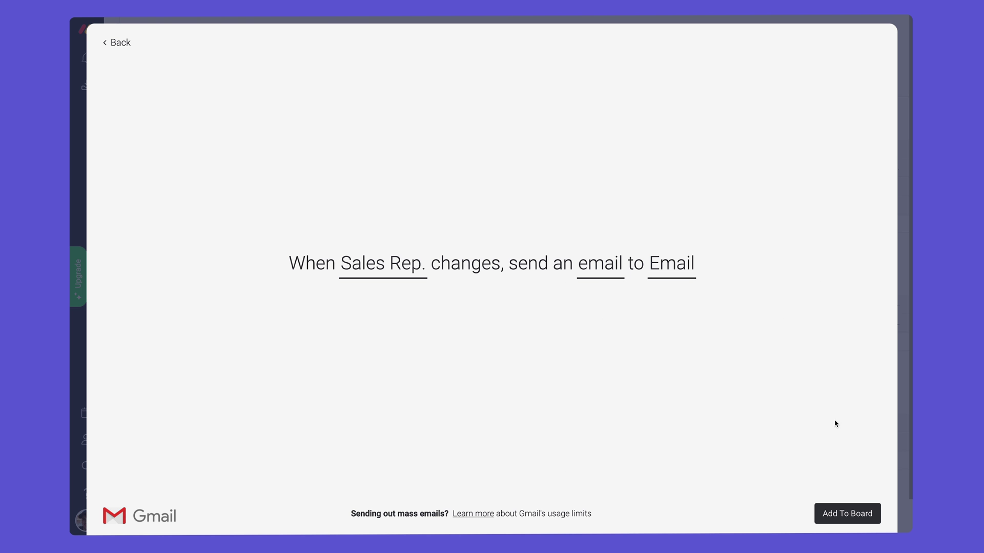
click(856, 522)
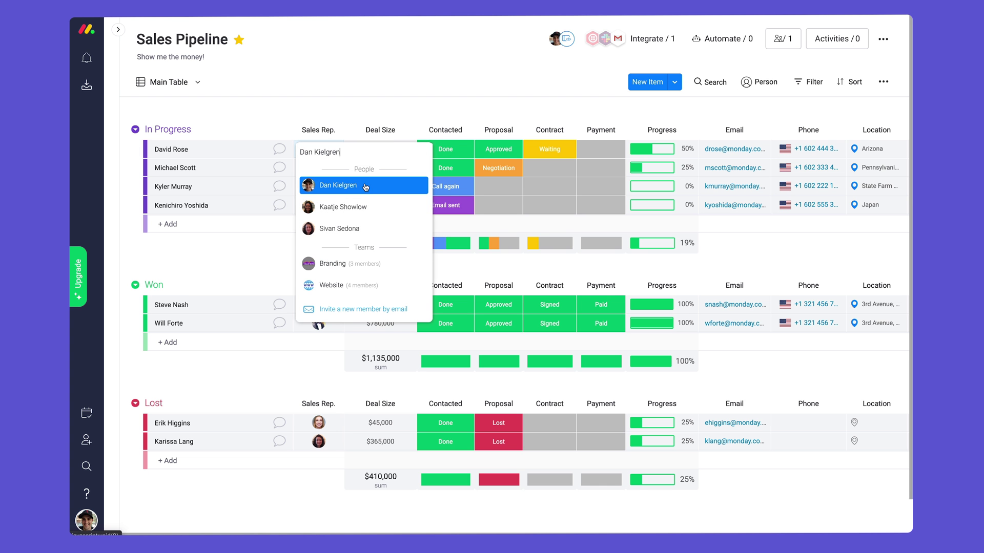
- Assign a sales rep to the first deal, view the sent email in its updates, and reopen integrations
click(365, 187)
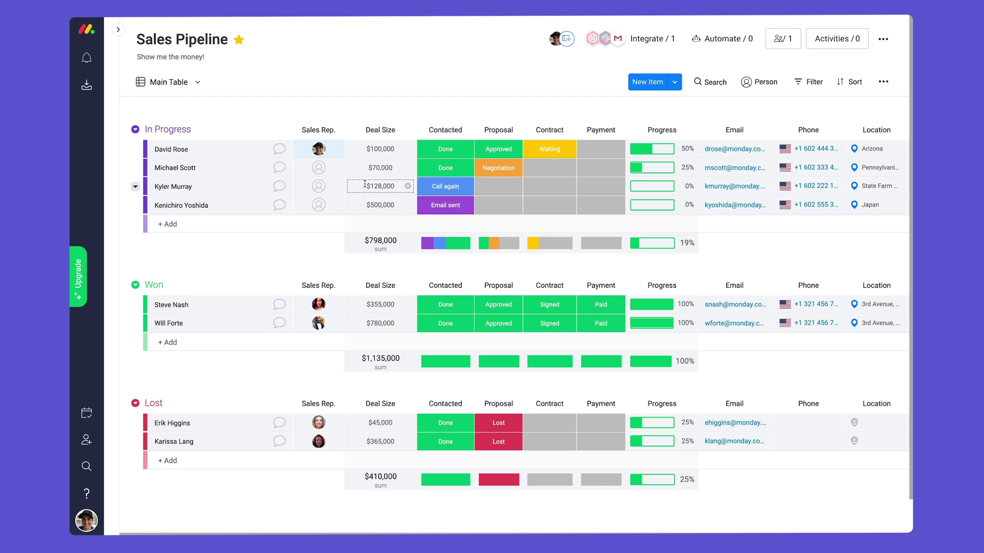
click(279, 150)
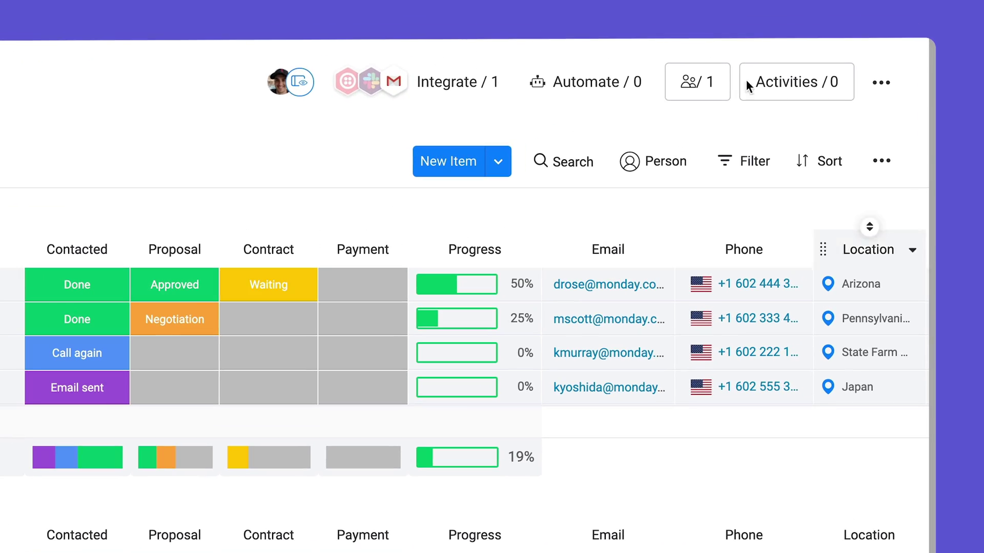
click(456, 90)
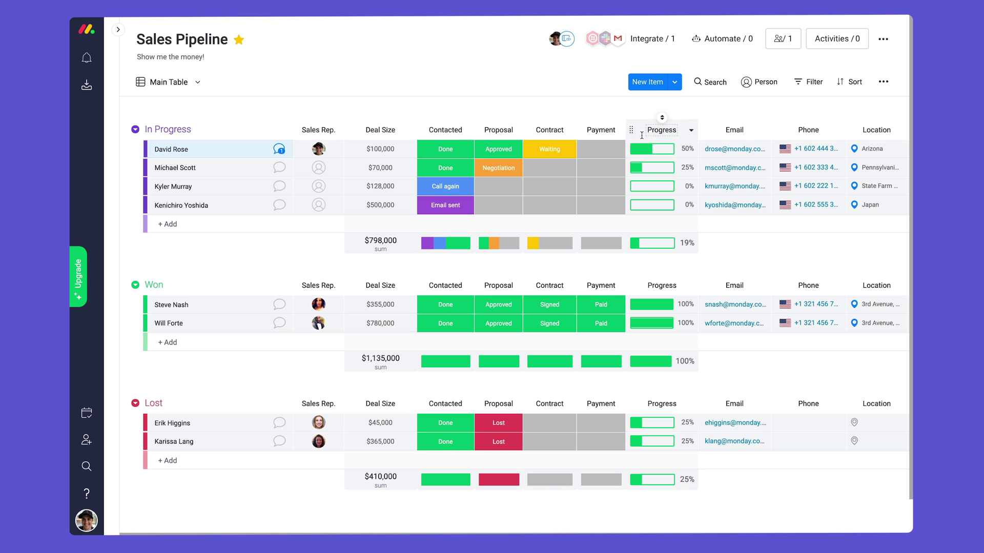
- Set the first deal's Contract to Signed and Payment to Paid, then drag it into Won
click(555, 148)
click(567, 198)
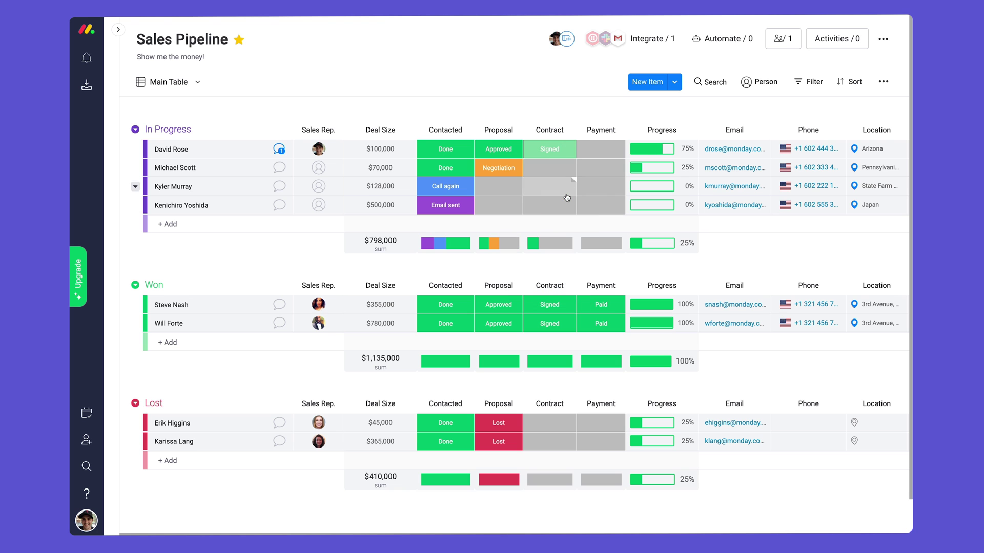
click(612, 153)
click(616, 197)
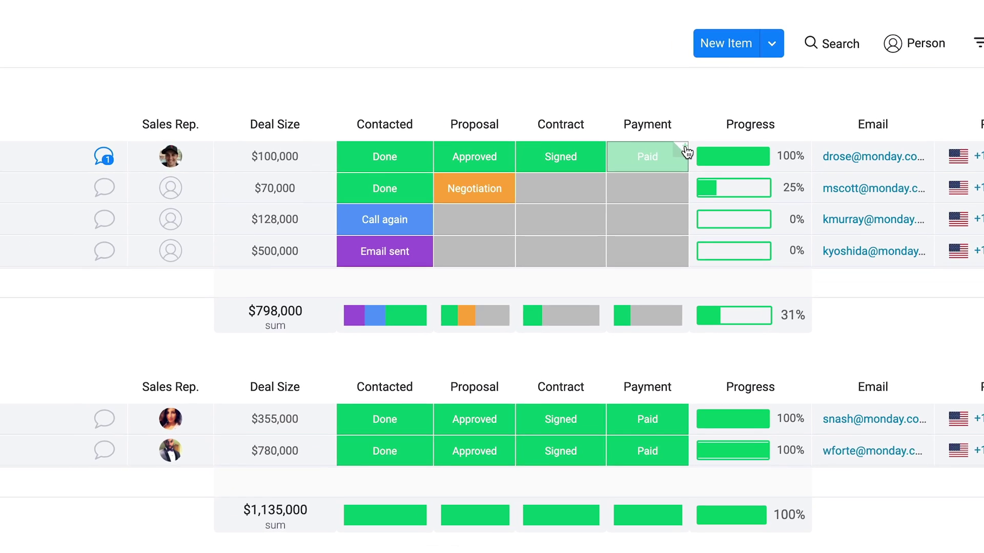
click(622, 144)
text(ThisE!!)
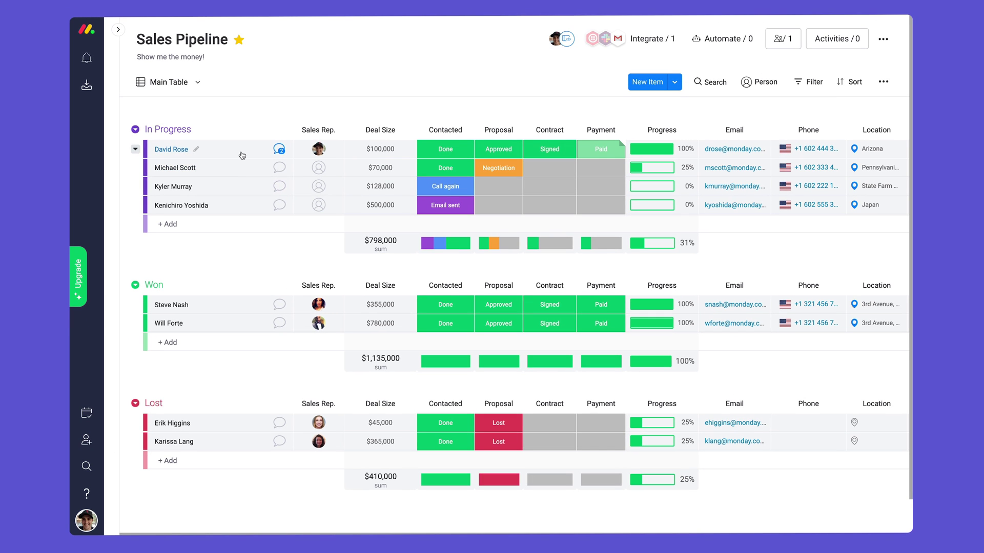
drag(240, 156, 236, 295)
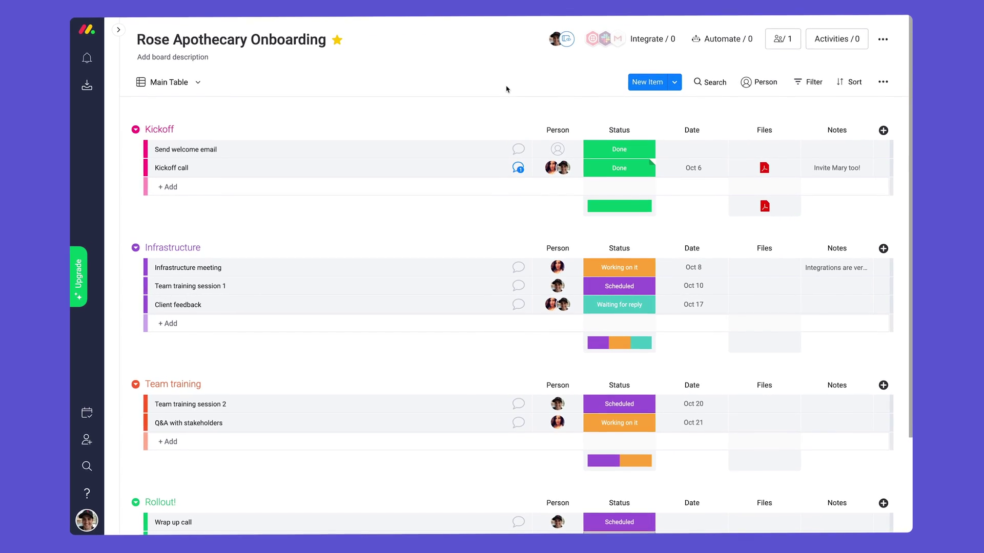
- Assign a team member and an Oct 1 date to Send welcome email
click(558, 149)
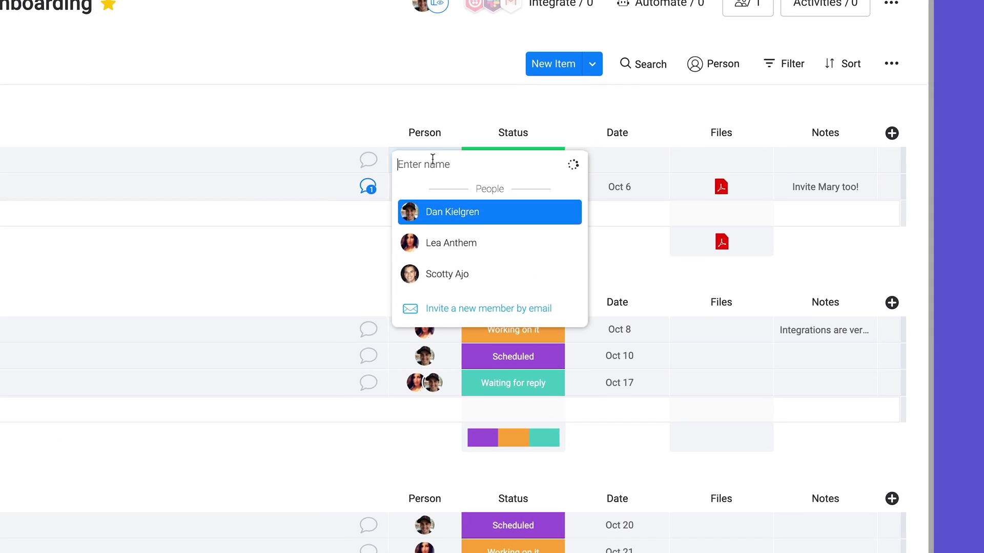
click(578, 184)
click(544, 169)
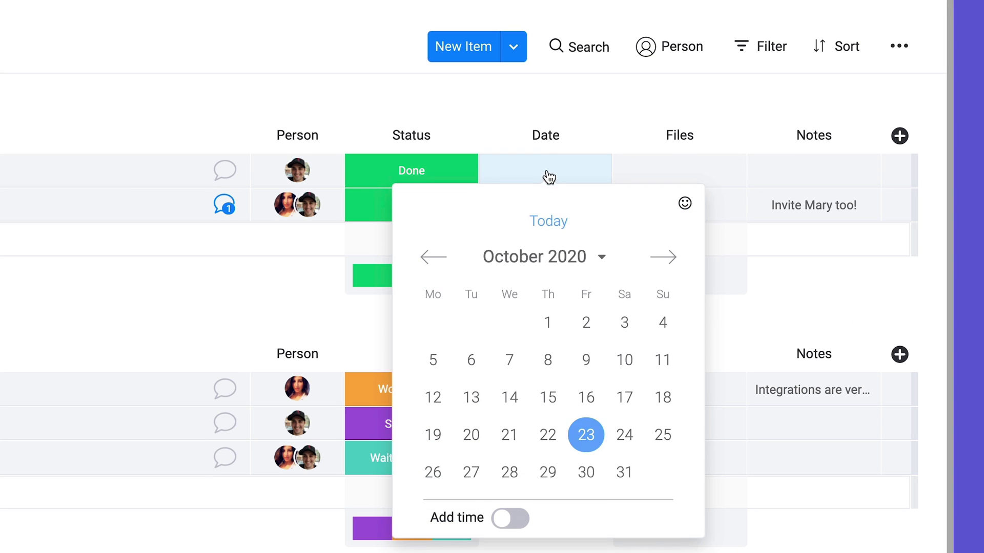
click(551, 323)
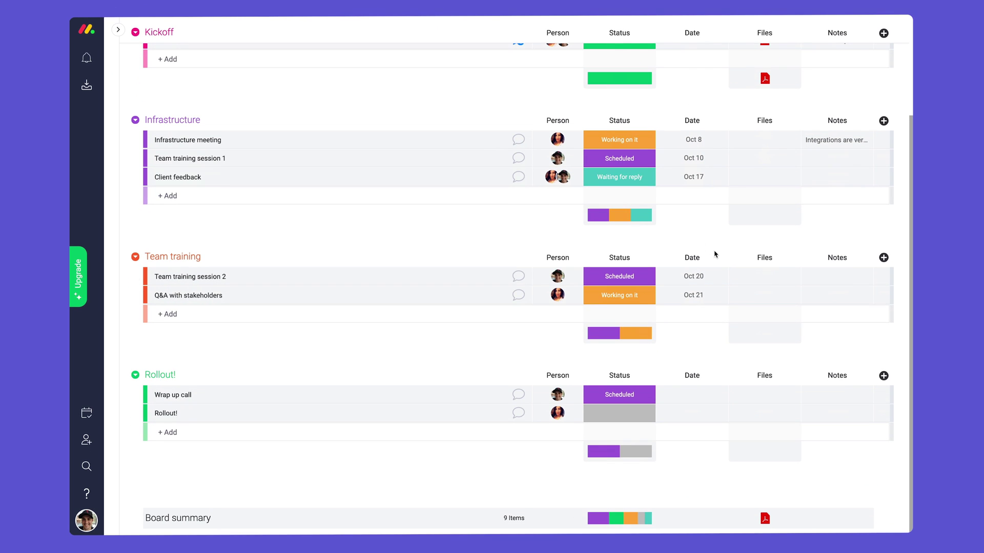
- Mark Rollout! as Done and move on toward the Marketing Activities board
click(635, 420)
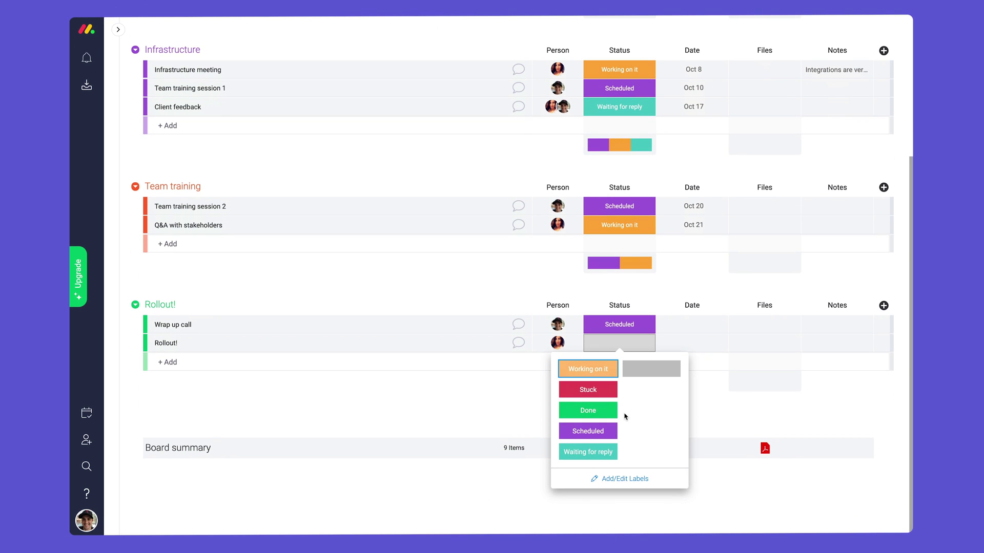
click(612, 414)
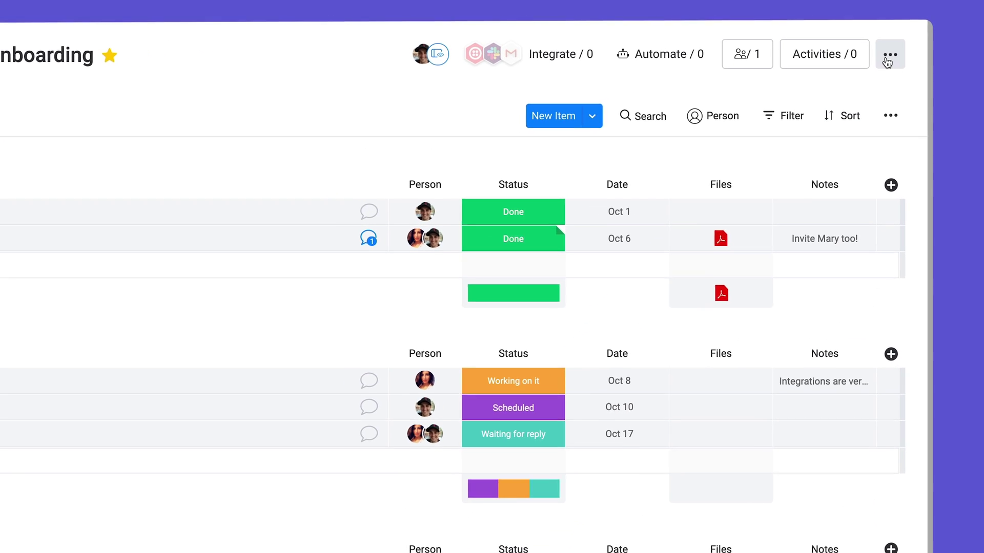
click(889, 69)
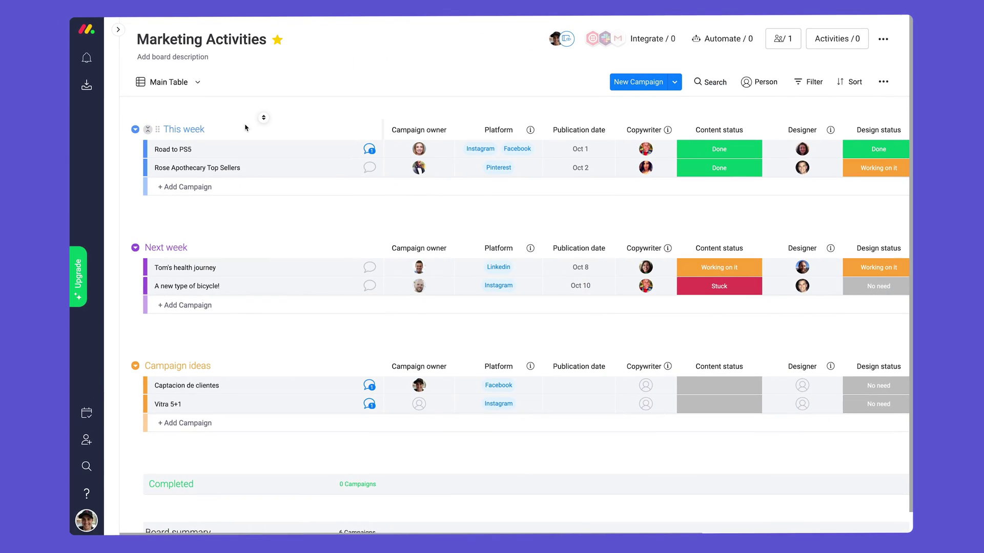
scroll(223, 129, right, 5)
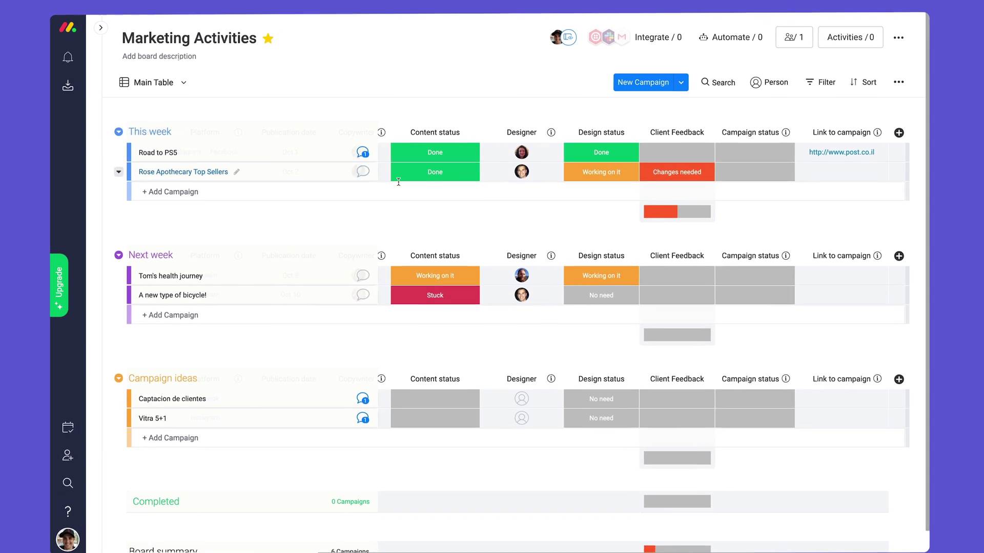
- Mark Road to PS5 feedback Approved!, post the client-loved-it update, and set Campaign to Live
click(723, 163)
click(723, 187)
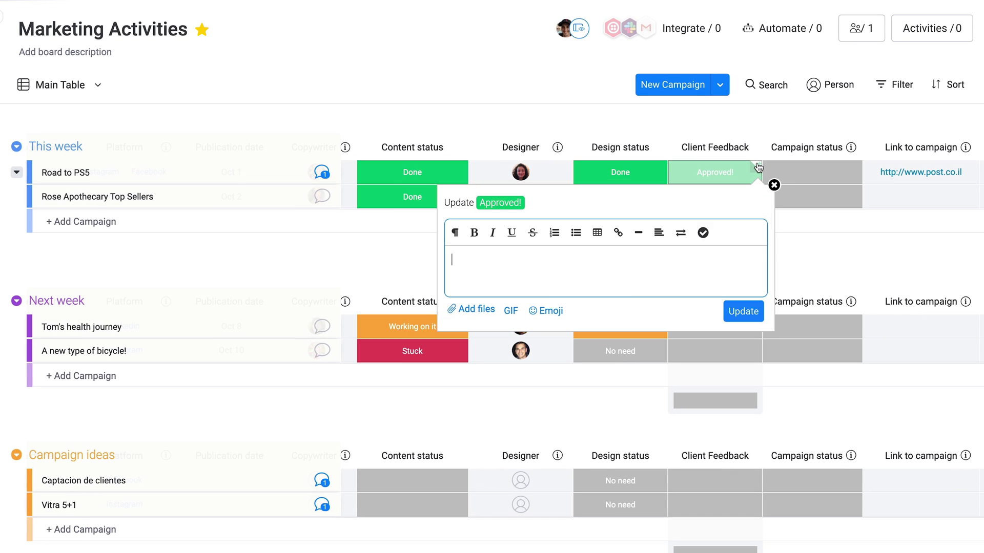
text(Client LOVED it!We are good to publish!)
click(743, 312)
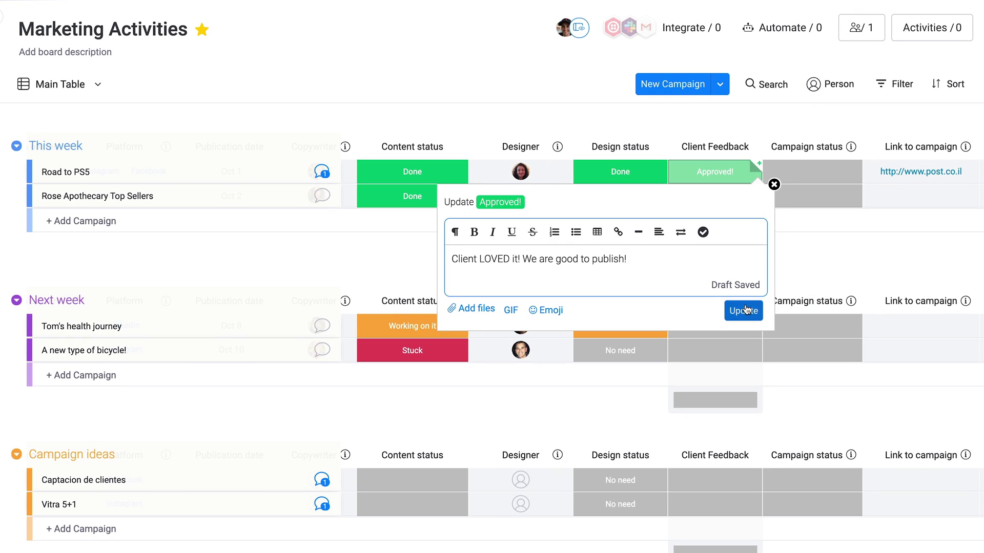
click(830, 177)
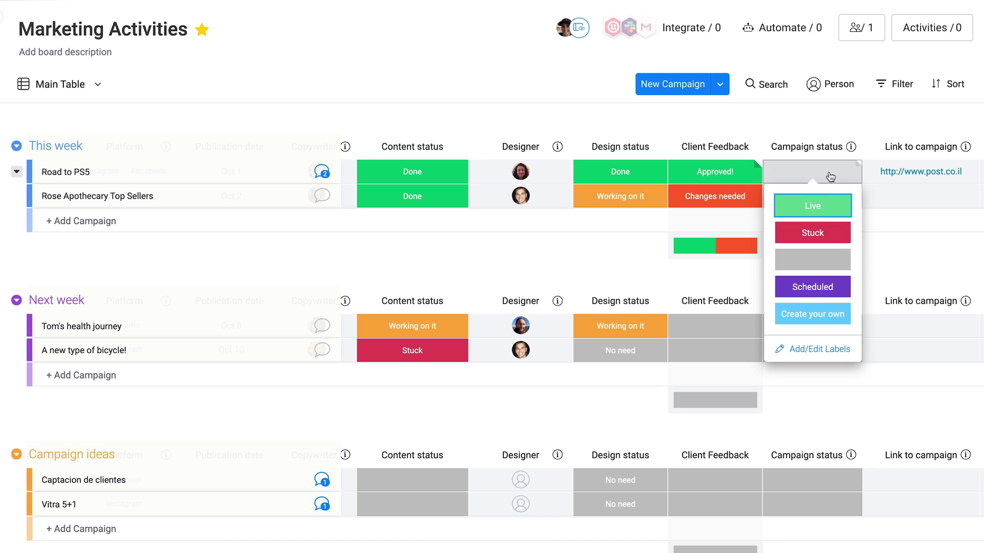
click(821, 206)
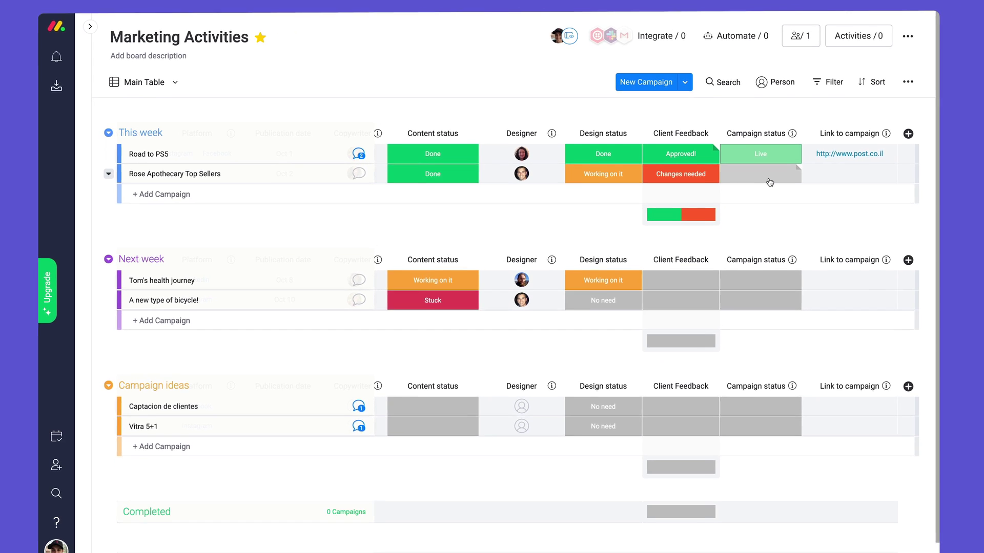